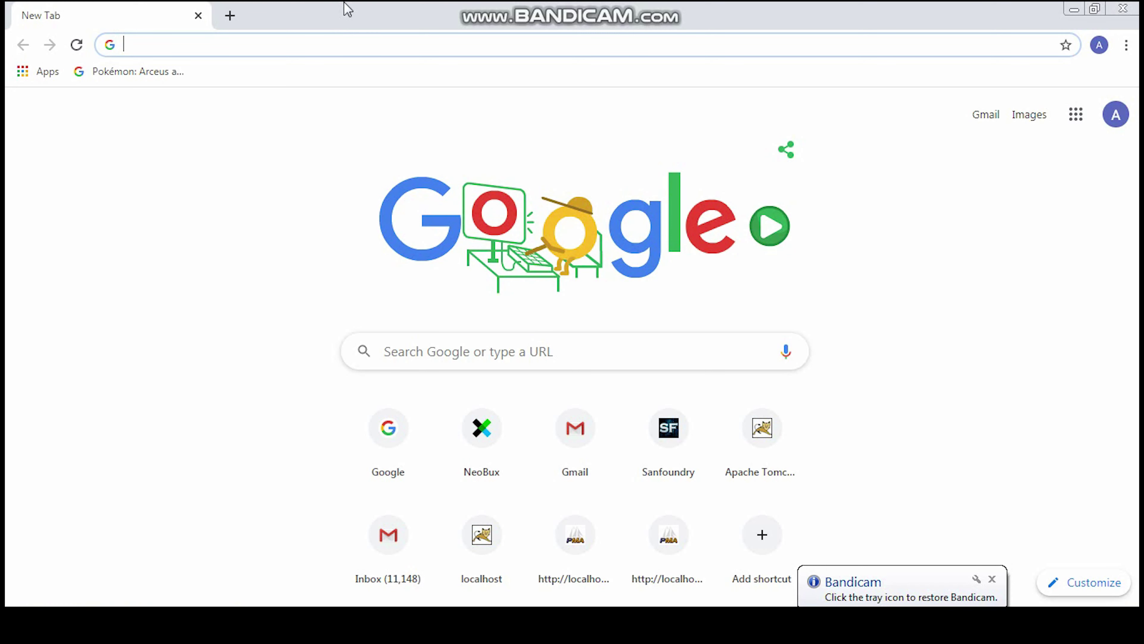
# Step: Enter 'localhost:' in Chrome's address bar to bring up the local gym site suggestions
pyautogui.write('localhost:8085/gym/update_eq.jsp?eid=15')
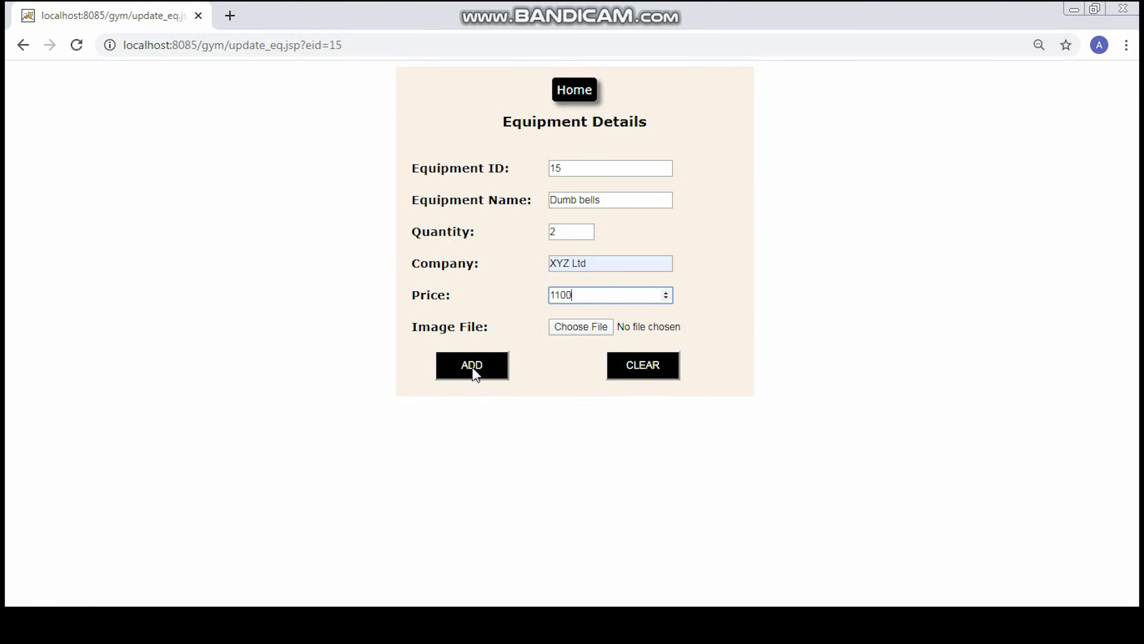
# Step: Delete the ID 15 Dumb bells card from the equipment management page
pyautogui.click(473, 367)
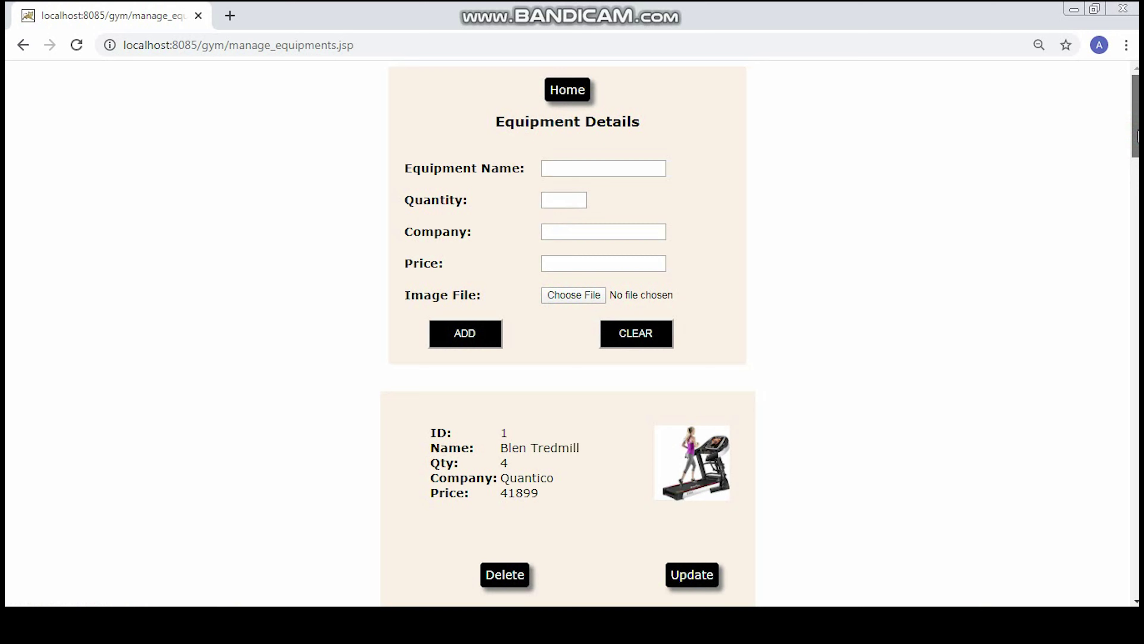
pyautogui.moveTo(1137, 136); pyautogui.dragTo(1084, 580)
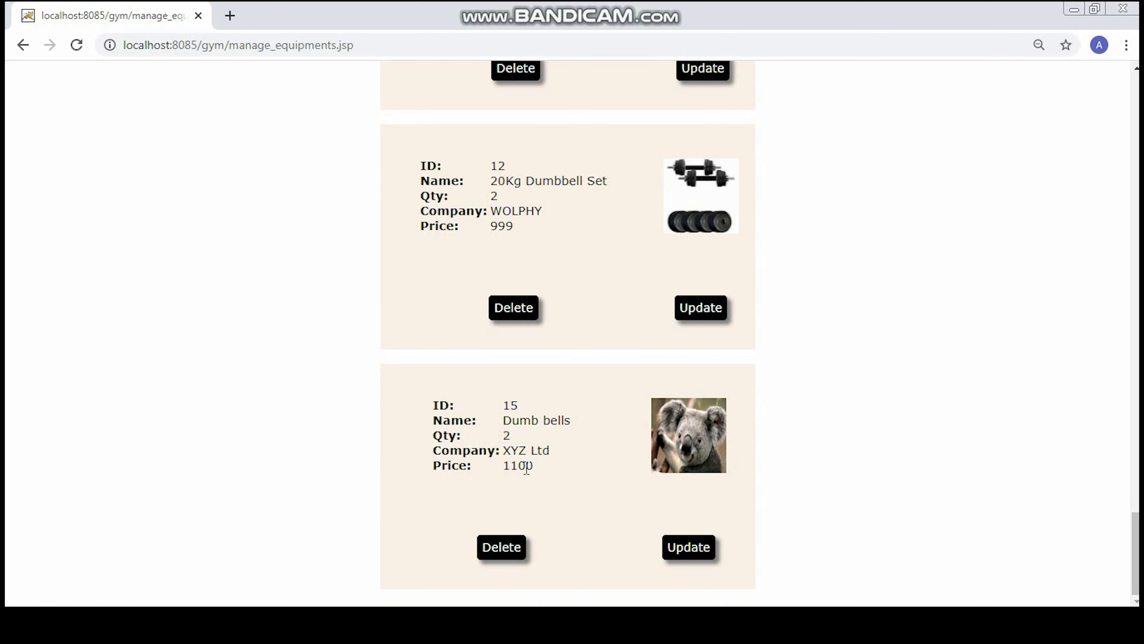
pyautogui.click(509, 551)
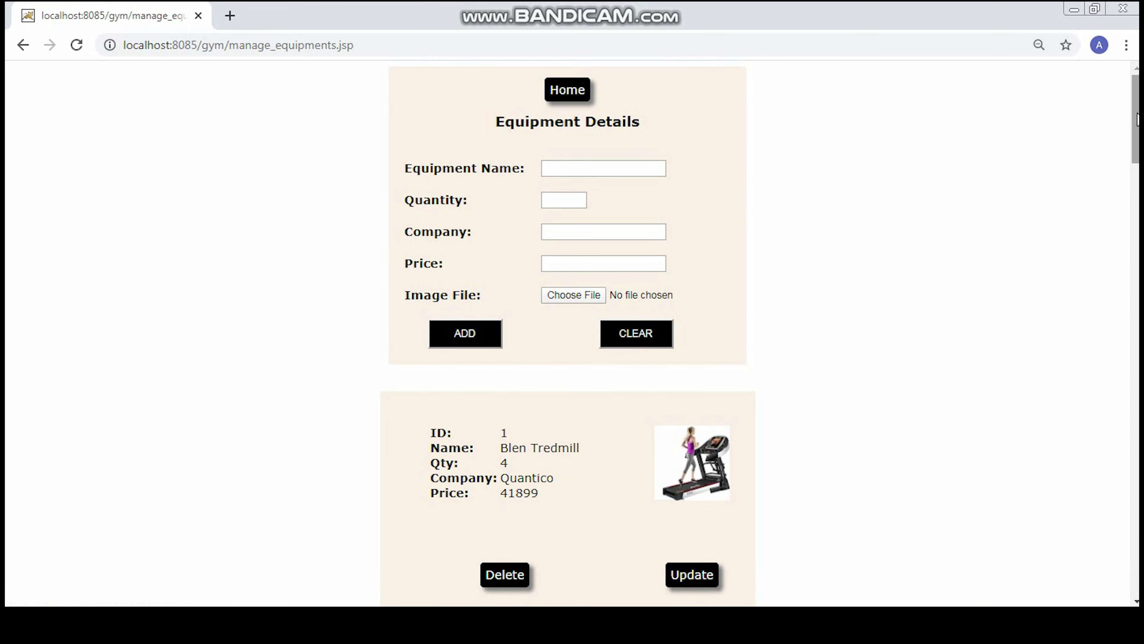
pyautogui.moveTo(1136, 121); pyautogui.dragTo(1109, 570)
pyautogui.press('Home')
# Step: Browse all trainer cards on the trainers page, then go back to the admin home page
pyautogui.click(574, 93)
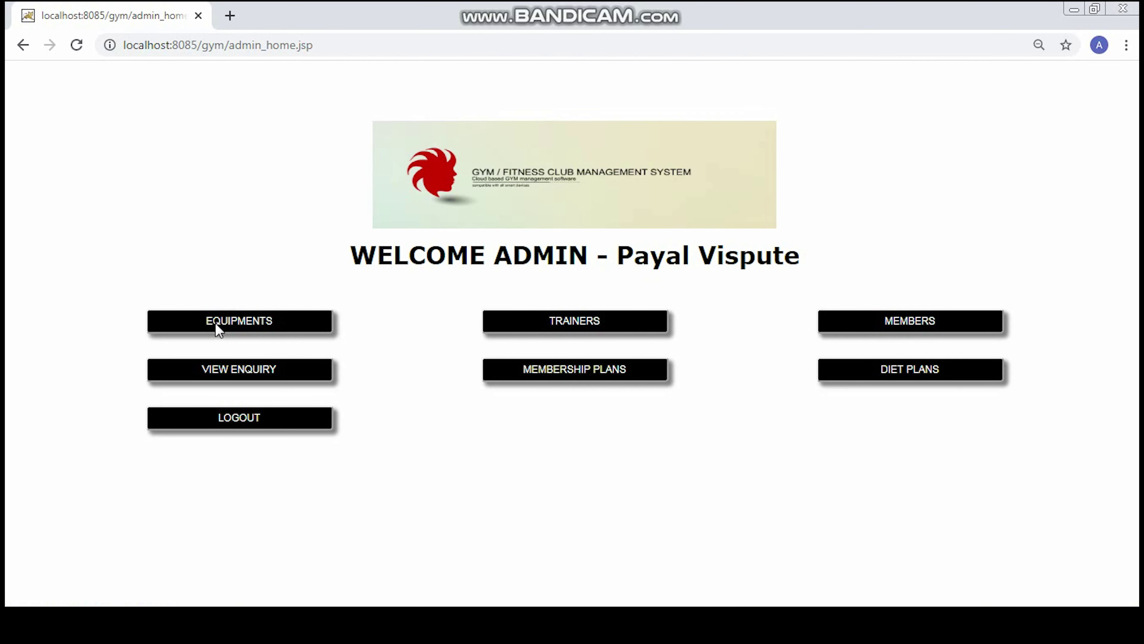
pyautogui.click(575, 324)
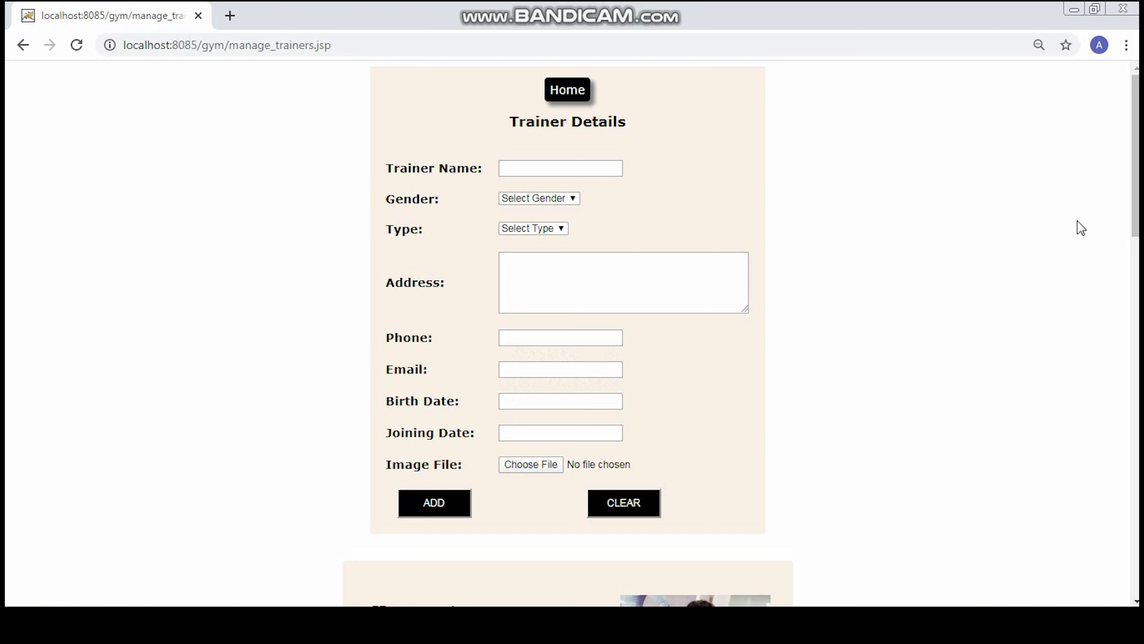
pyautogui.moveTo(1133, 205); pyautogui.dragTo(1117, 498)
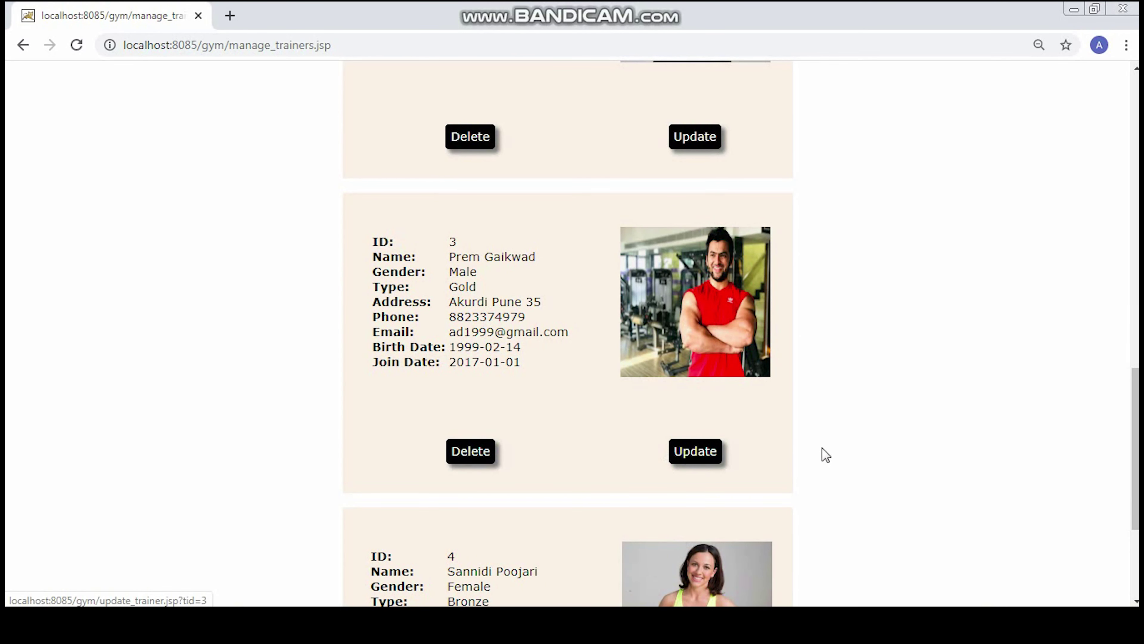
pyautogui.moveTo(1137, 492); pyautogui.dragTo(1090, 171)
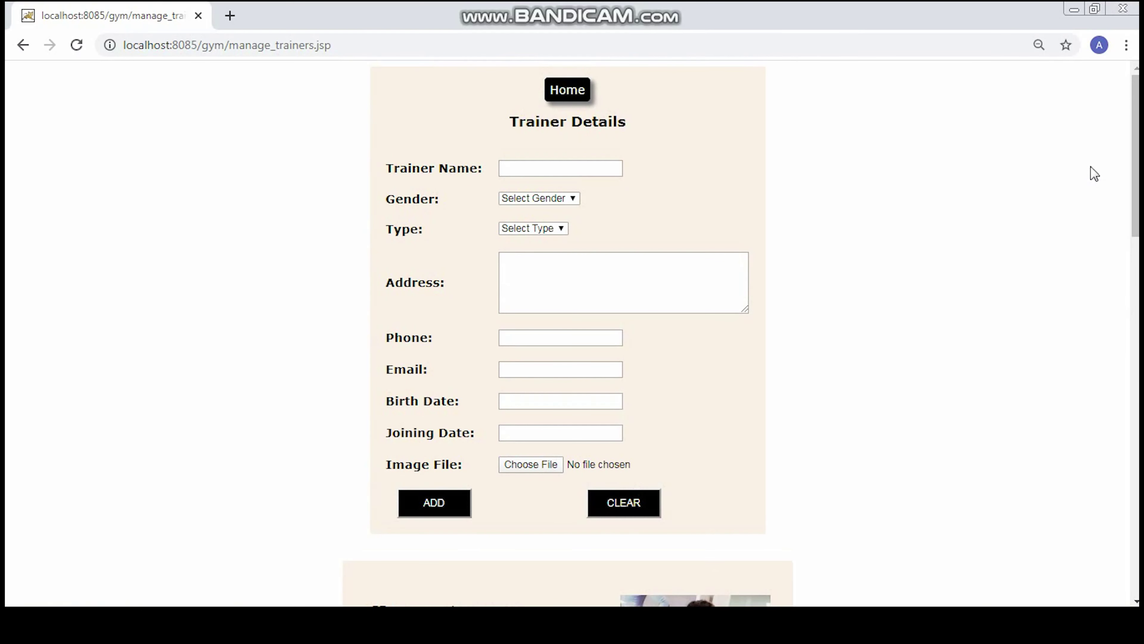
pyautogui.click(562, 91)
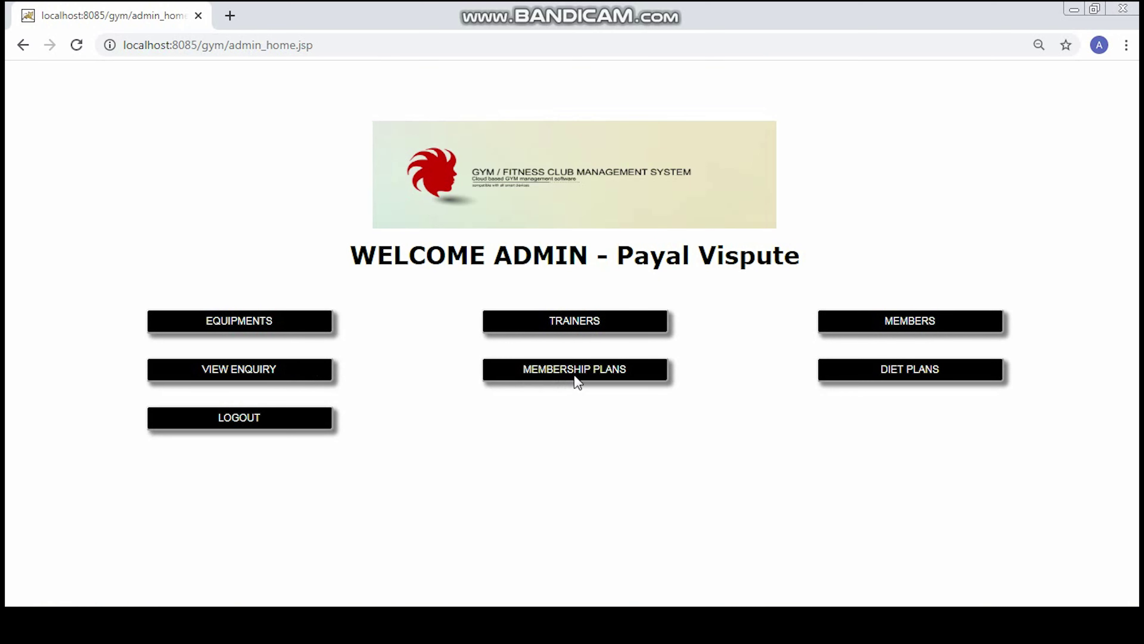
# Step: Open the membership plans page and scroll through plans 1–24 down to the annual plans
pyautogui.click(583, 369)
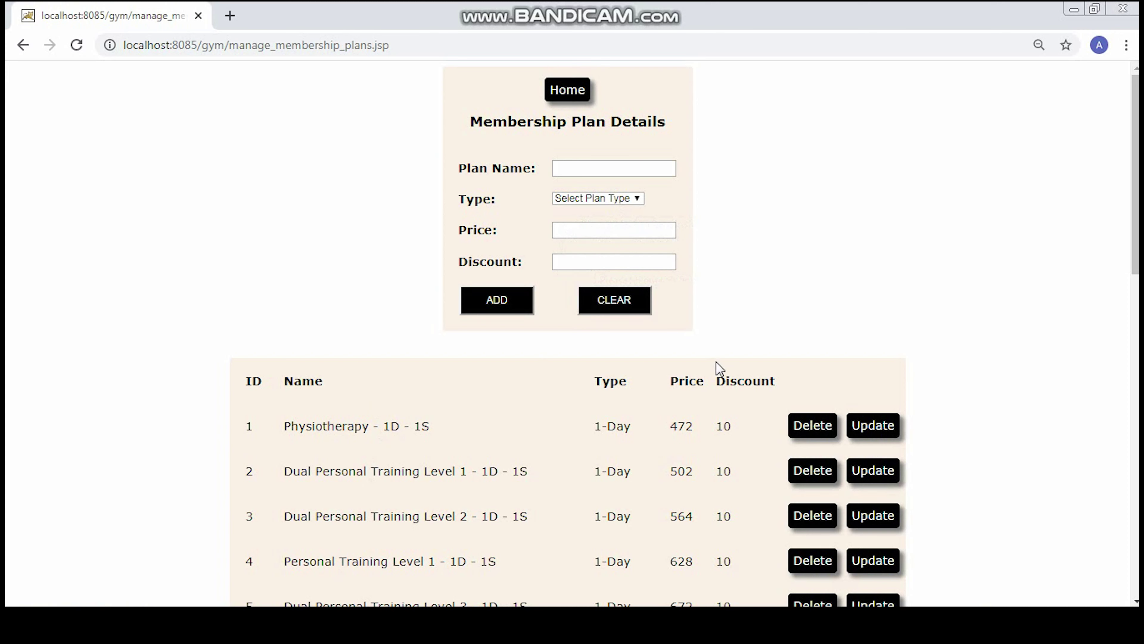
pyautogui.moveTo(1137, 248); pyautogui.dragTo(1128, 602)
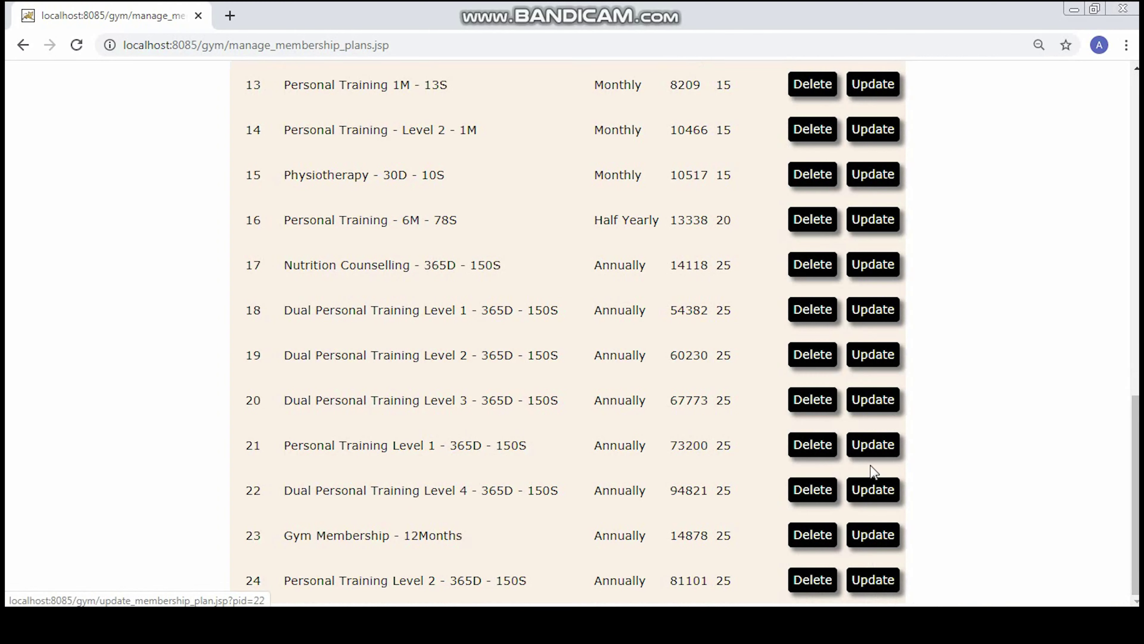
# Step: Change plan 20 (Dual Personal Training Level 3 - 365D - 150S) price from 67773 to 70000
pyautogui.click(874, 400)
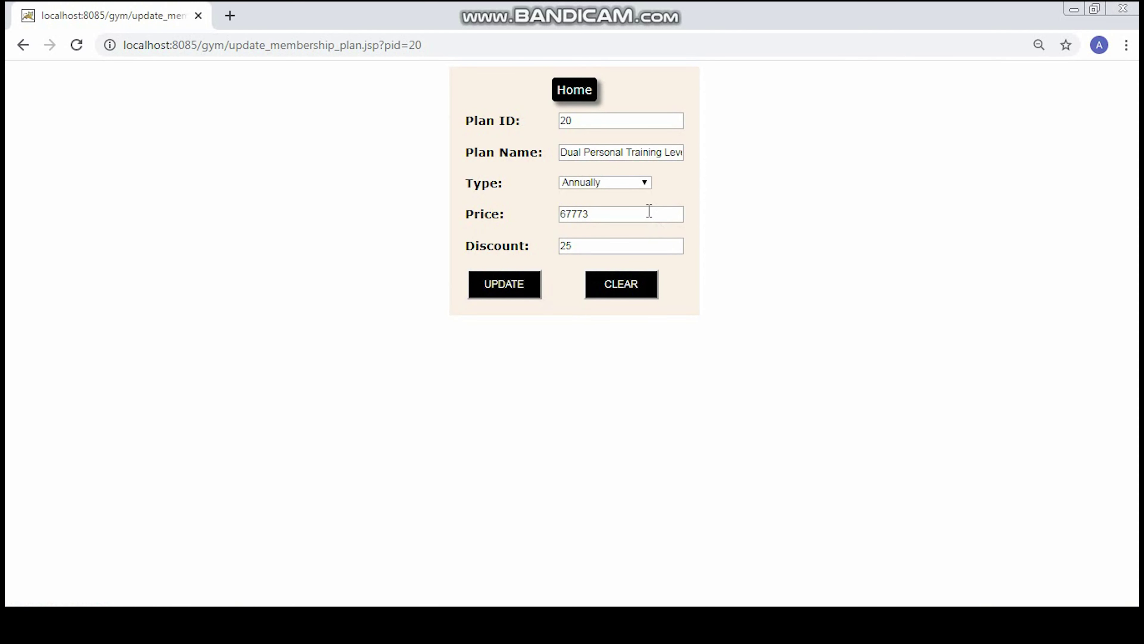
pyautogui.click(648, 210)
pyautogui.press('BackSpace')
pyautogui.press('BackSpace')
pyautogui.press('BackSpace')
pyautogui.press('BackSpace')
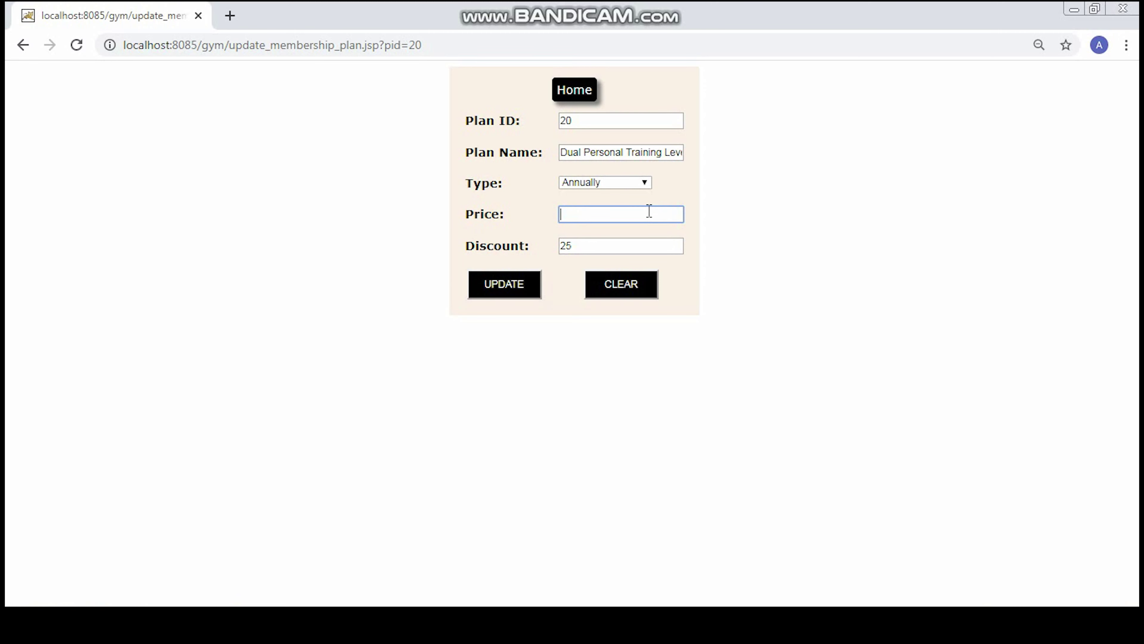
pyautogui.write('70000')
pyautogui.click(505, 282)
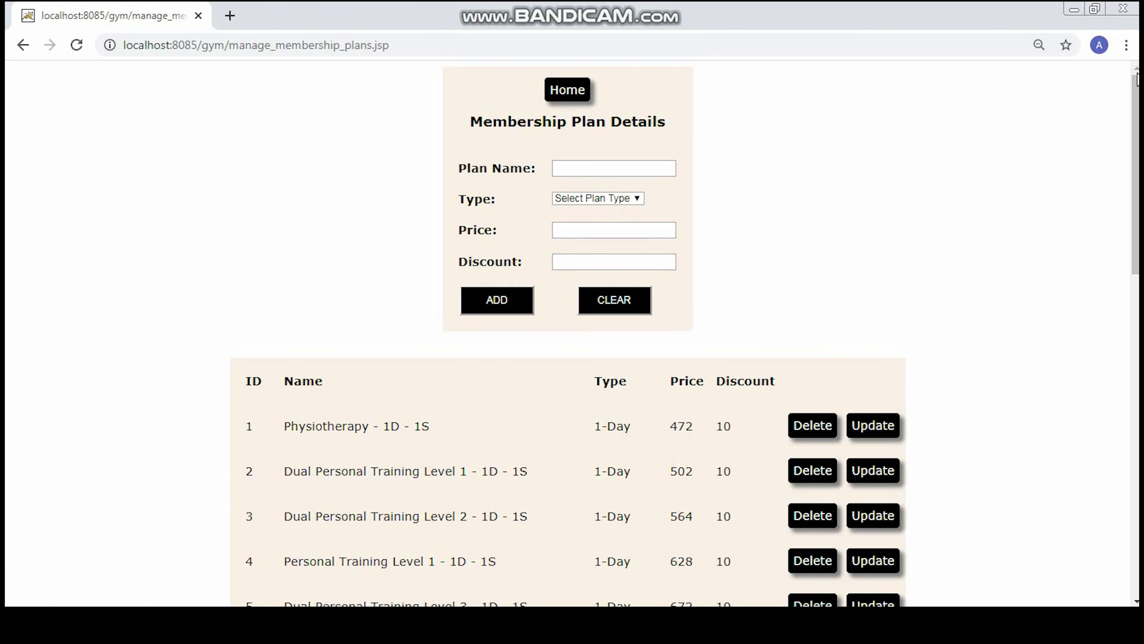
pyautogui.moveTo(1136, 99); pyautogui.dragTo(1137, 418)
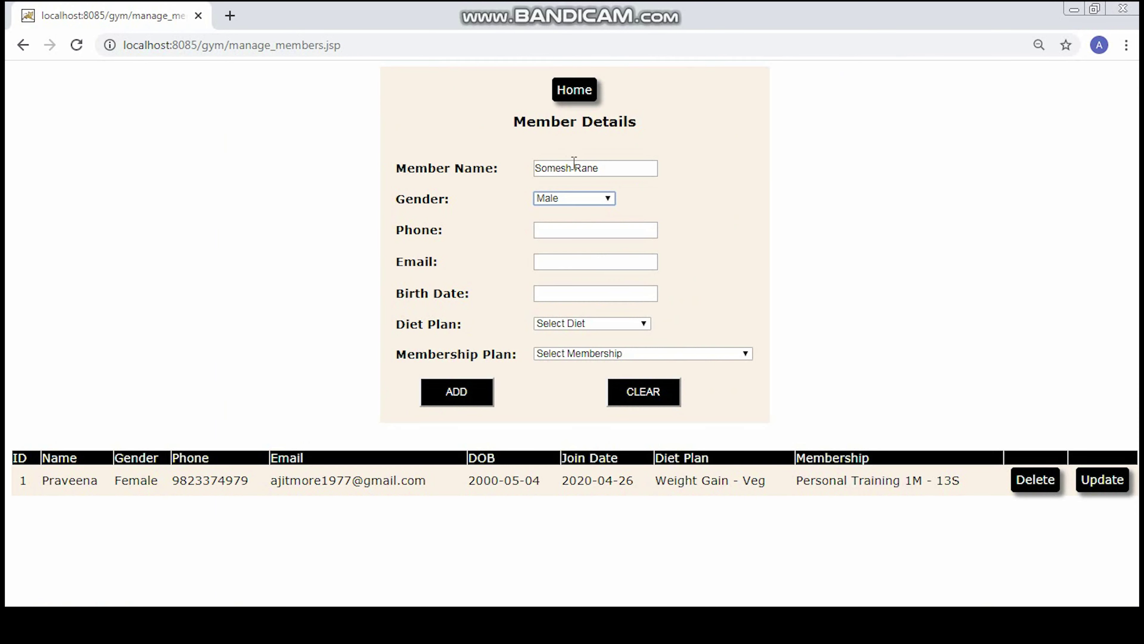
# Step: Fill in the new member's phone number and e-mail from saved autofill suggestions
pyautogui.press('Tab')
pyautogui.write('9')
pyautogui.press('Down')
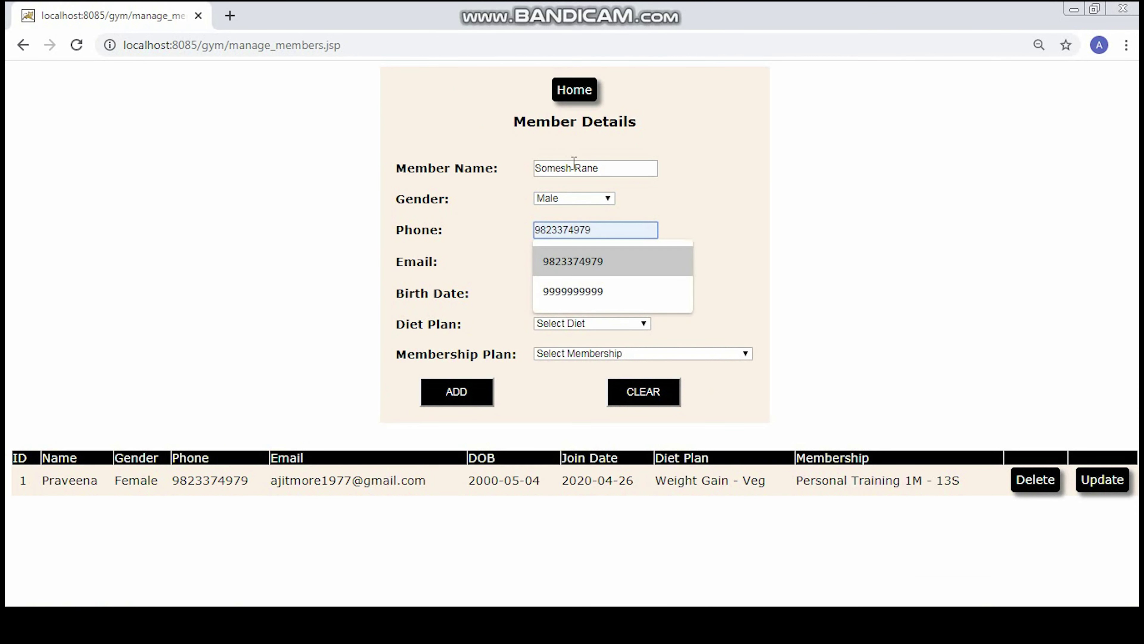
pyautogui.press('Down')
pyautogui.press('Tab')
pyautogui.write('s')
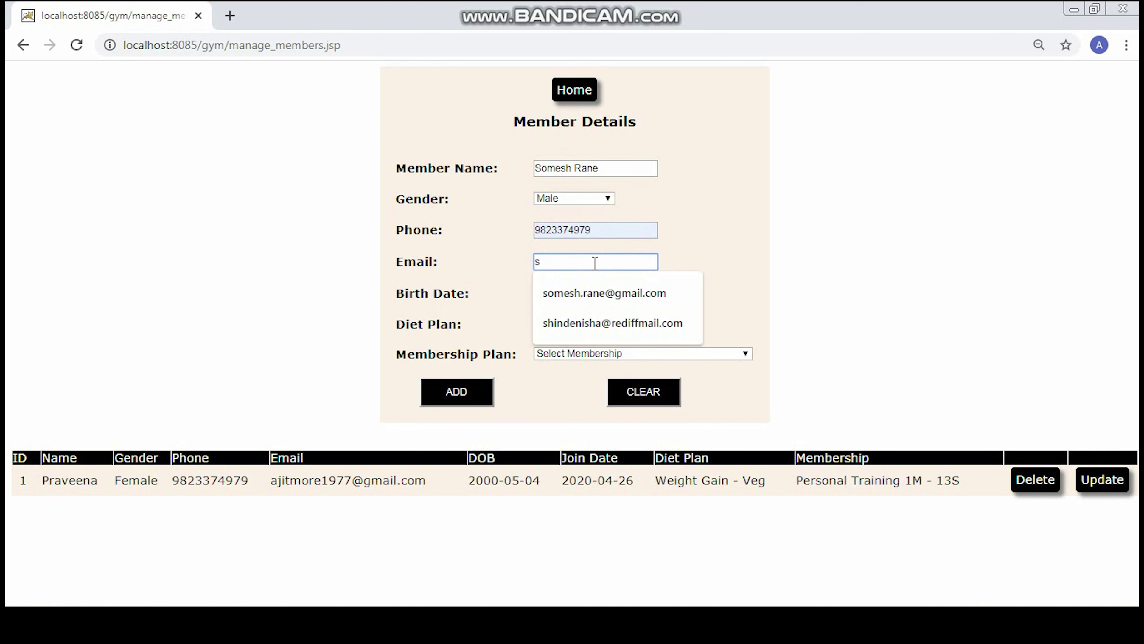
pyautogui.click(581, 295)
# Step: Set birth date 2000-05-04, diet Weight Loss - Veg, plan Dual Personal Training Level 1 - 365D - 150S, and add the member
pyautogui.click(583, 295)
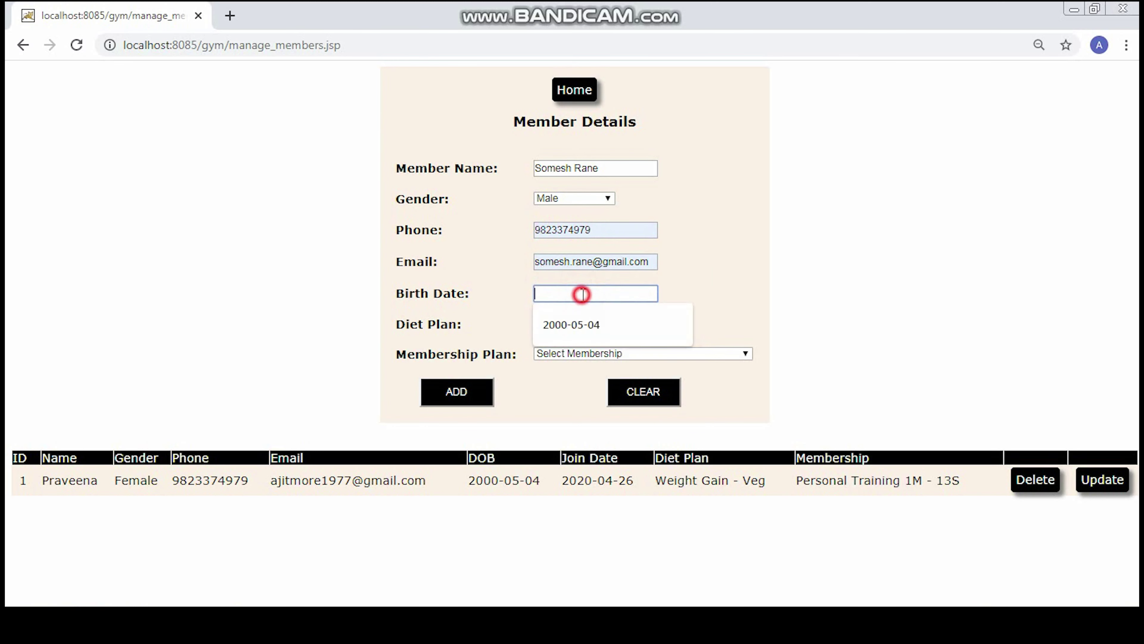
pyautogui.click(569, 321)
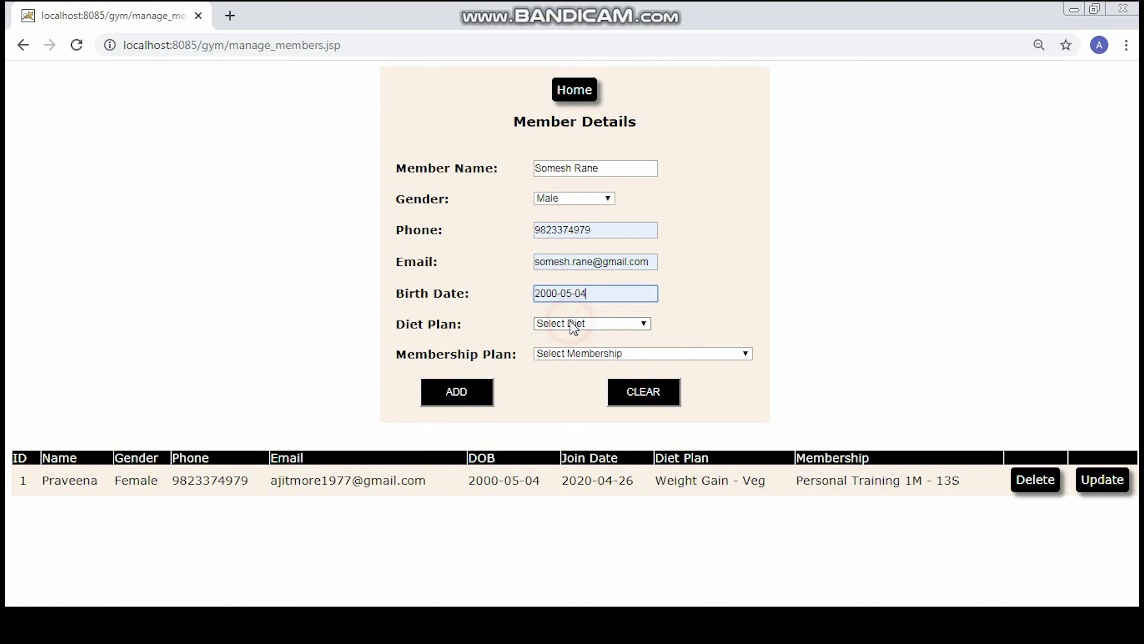
pyautogui.click(570, 321)
pyautogui.click(569, 321)
pyautogui.click(569, 322)
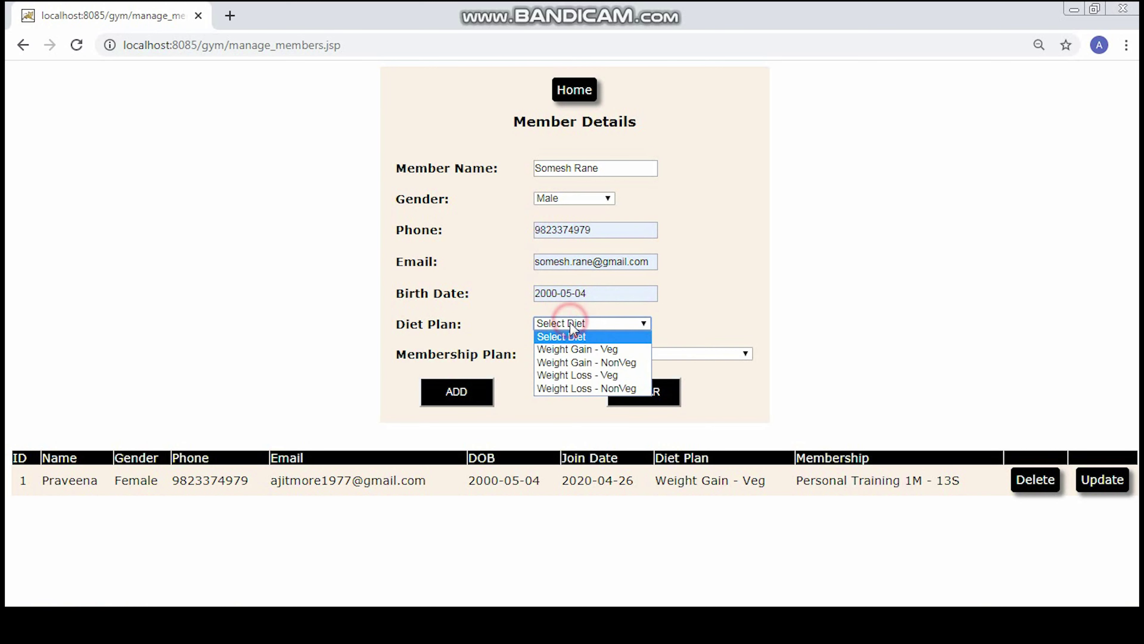
pyautogui.click(575, 375)
pyautogui.click(569, 356)
pyautogui.moveTo(568, 357)
pyautogui.mouseDown()
pyautogui.moveTo(594, 288)
pyautogui.moveTo(601, 300)
pyautogui.mouseUp()
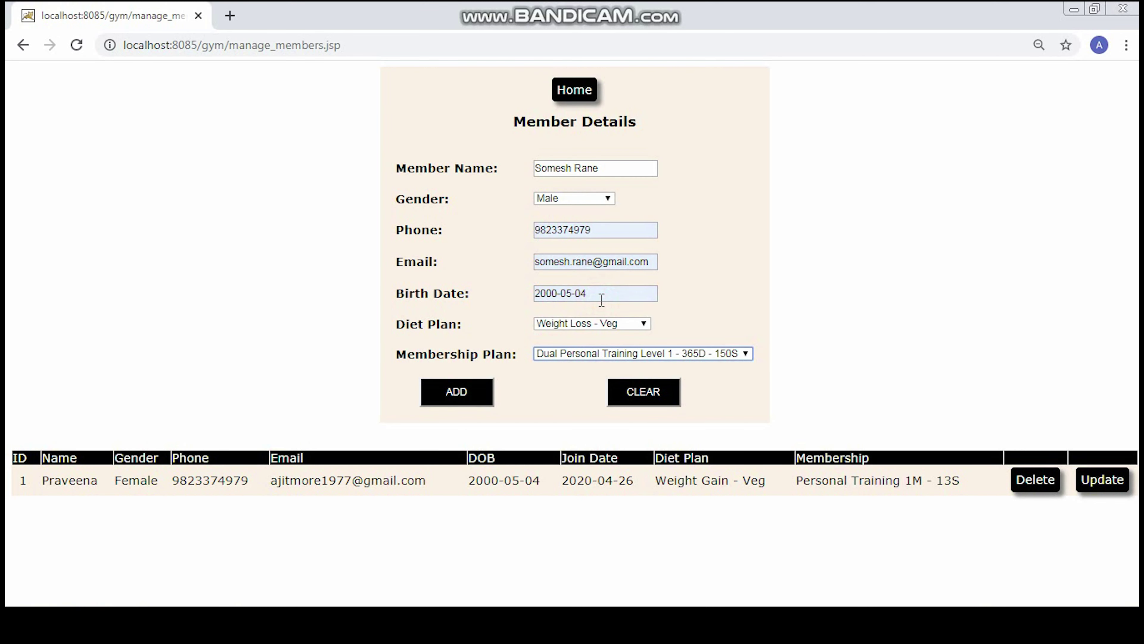
pyautogui.click(468, 390)
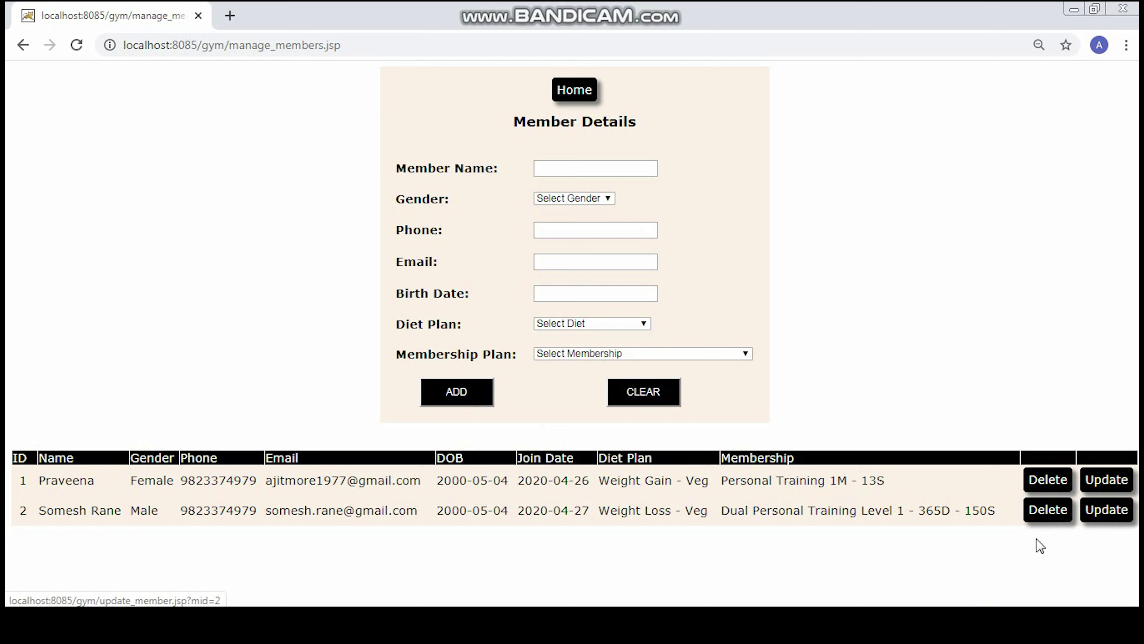
# Step: Launch SQL Shell (psql) from the Start menu and log in with the default connection settings
pyautogui.click(13, 604)
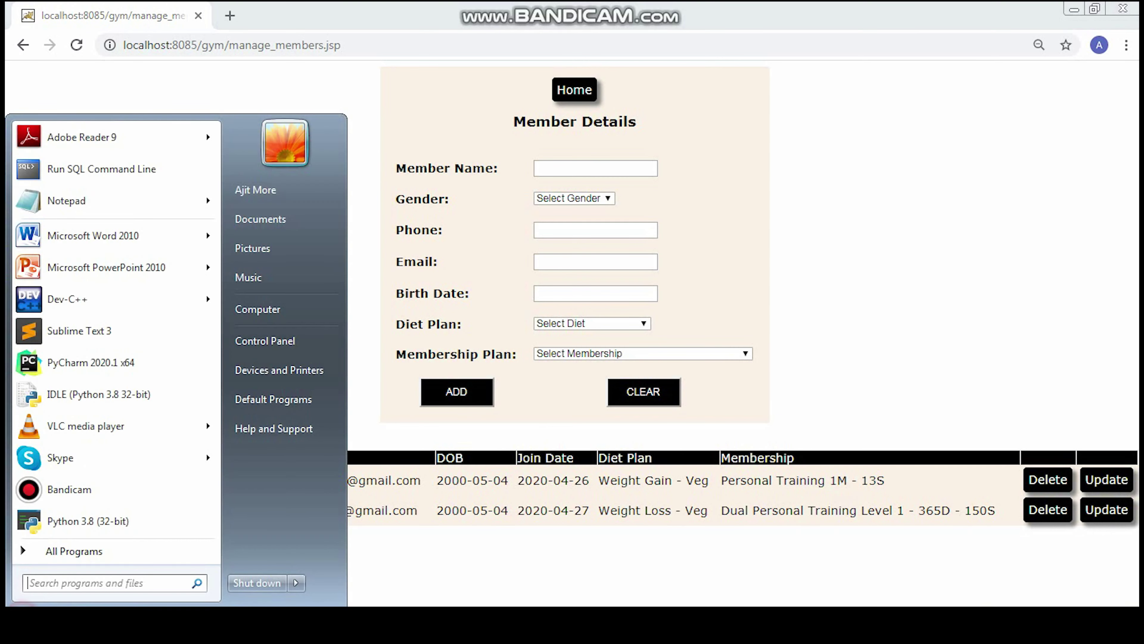
pyautogui.click(67, 552)
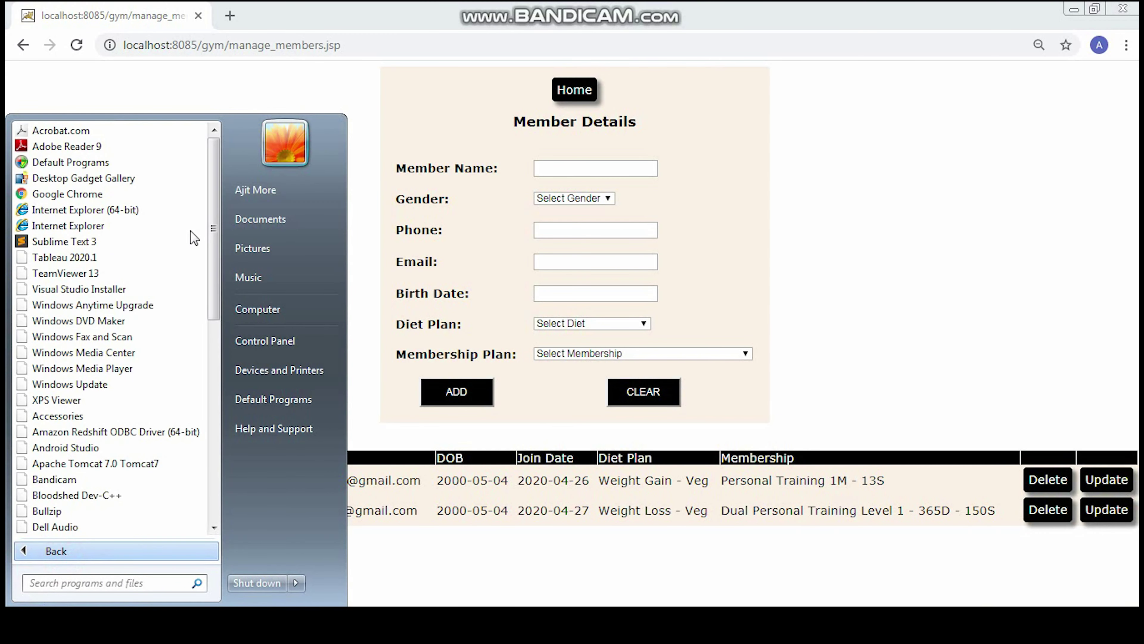
pyautogui.scroll(-5, 131, 389)
pyautogui.click(131, 389)
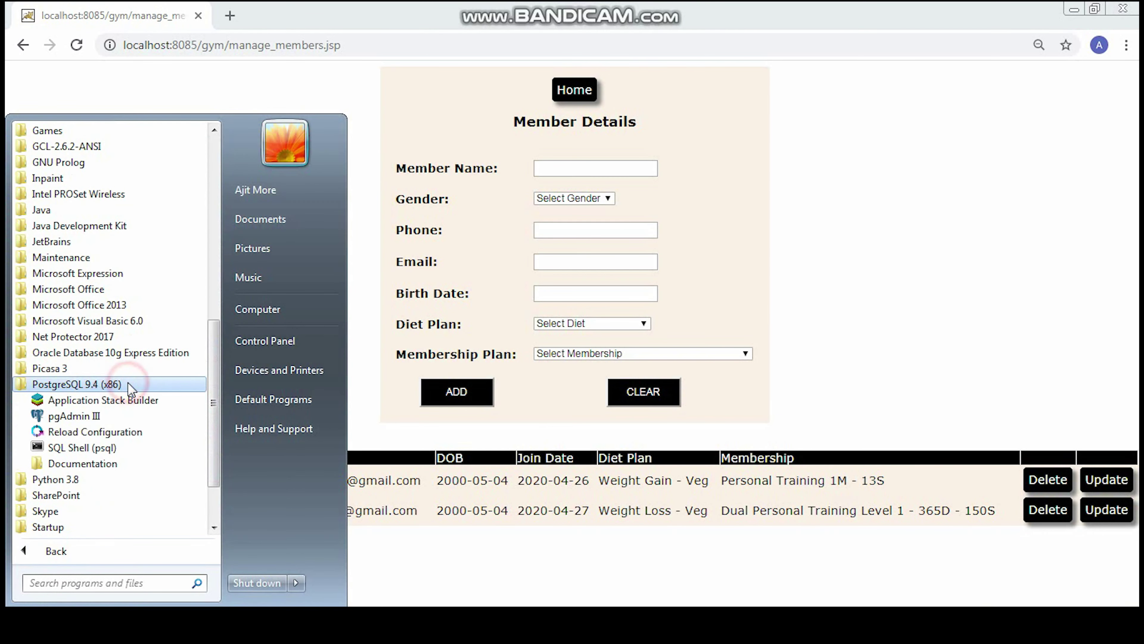
pyautogui.click(89, 448)
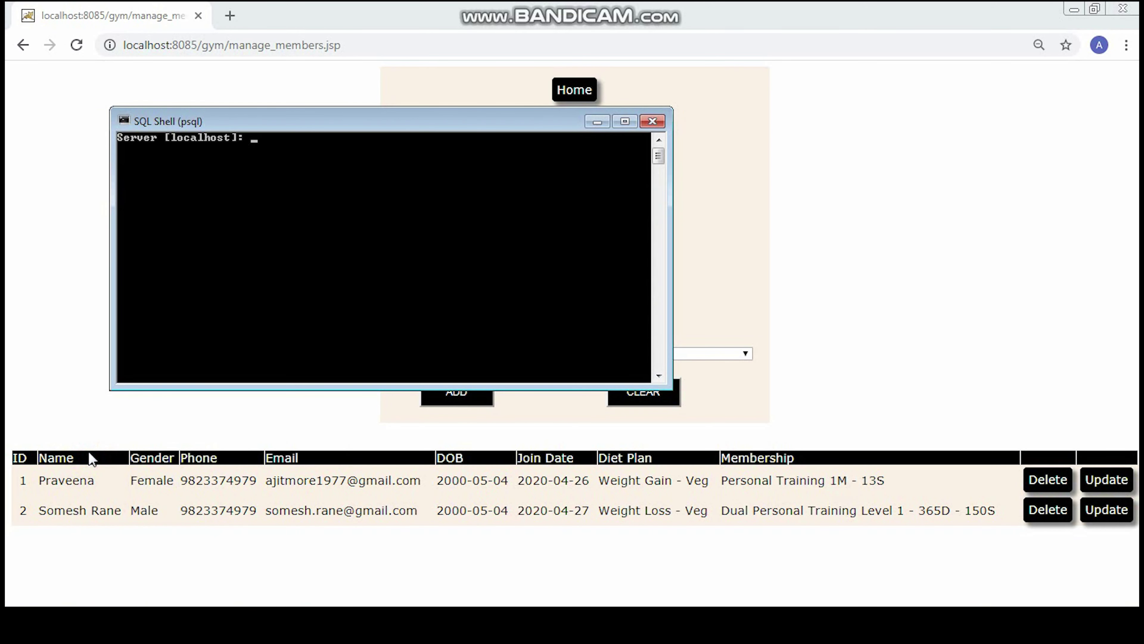
pyautogui.press('Return')
pyautogui.press('Return')
pyautogui.press('Return')
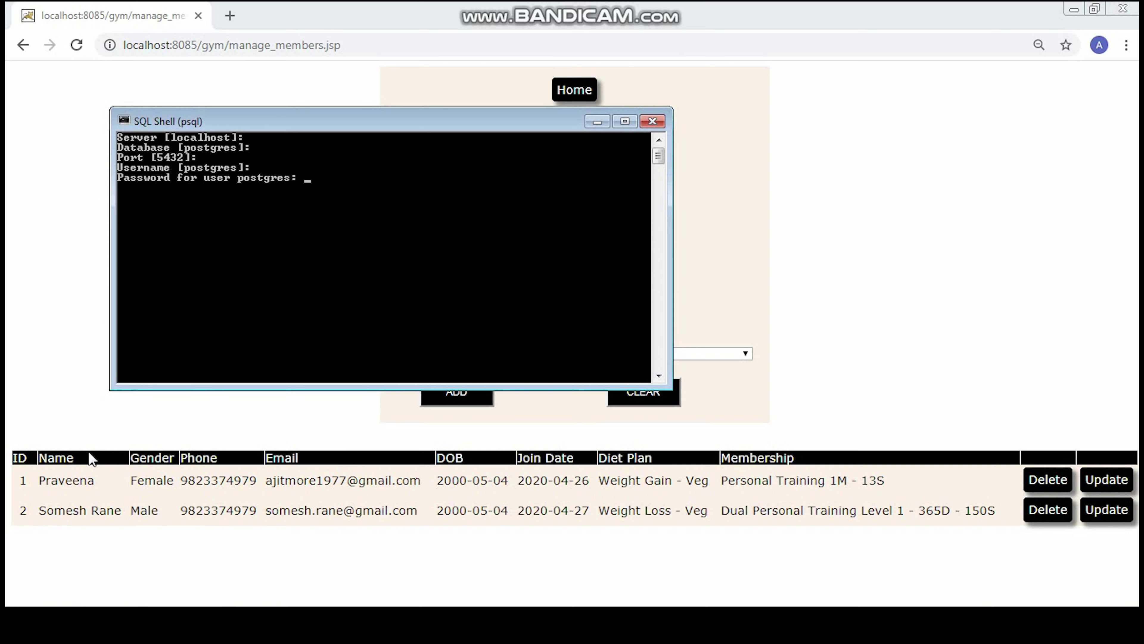
pyautogui.press('Return')
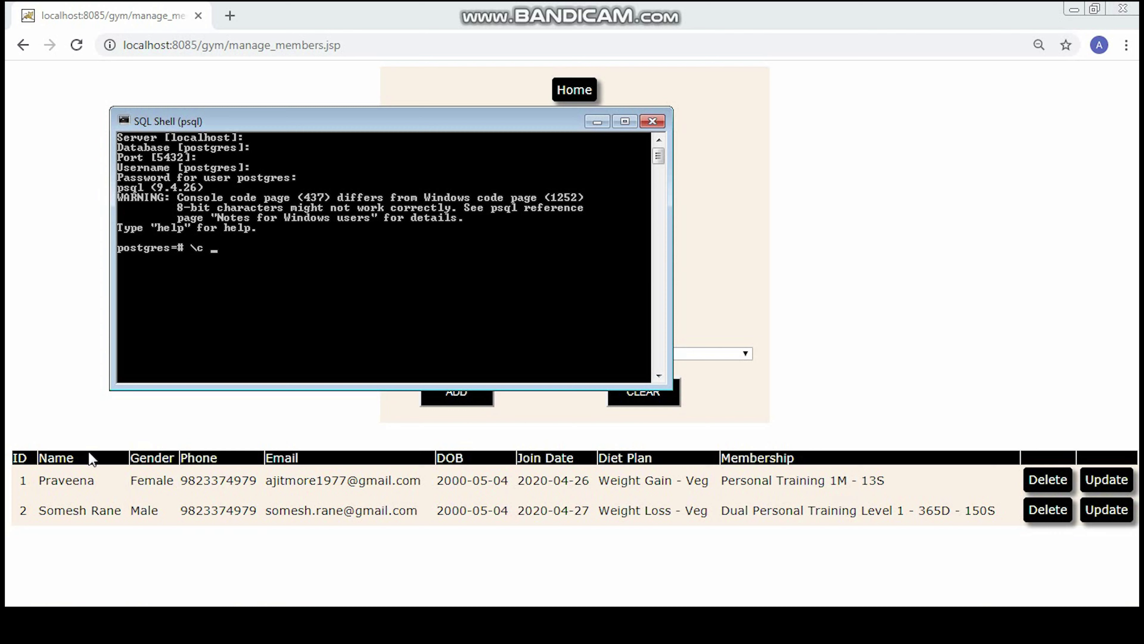
# Step: Connect to gym_db and run select * from members; after fixing the table name from member
pyautogui.write('\\c gym_db')
pyautogui.press('Return')
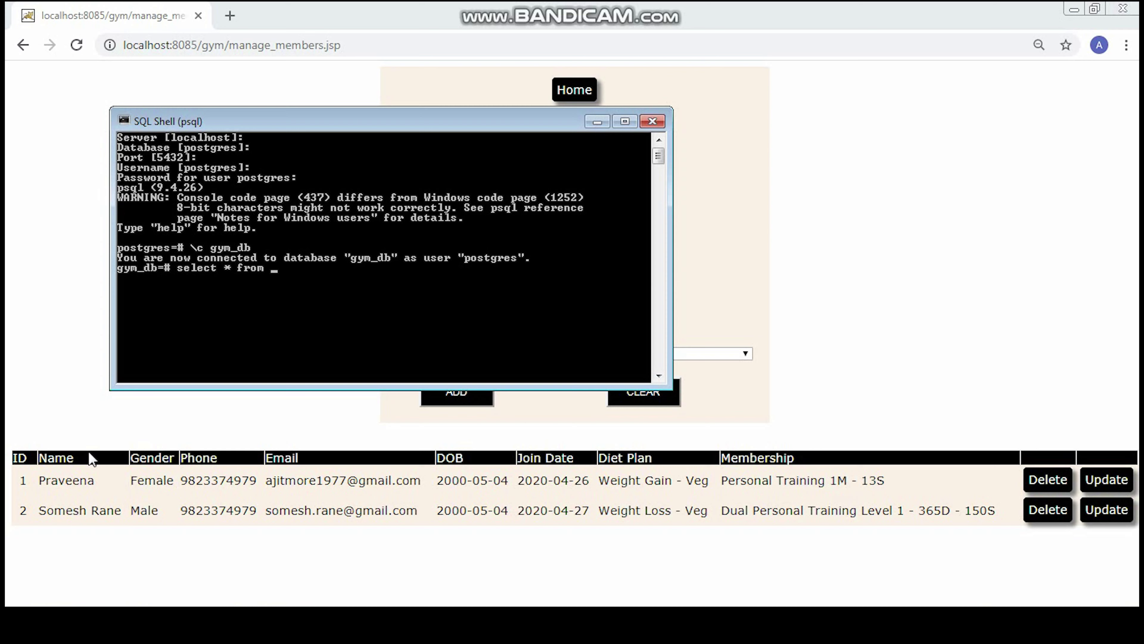
pyautogui.write('select * from member;')
pyautogui.press('Return')
pyautogui.press('Up')
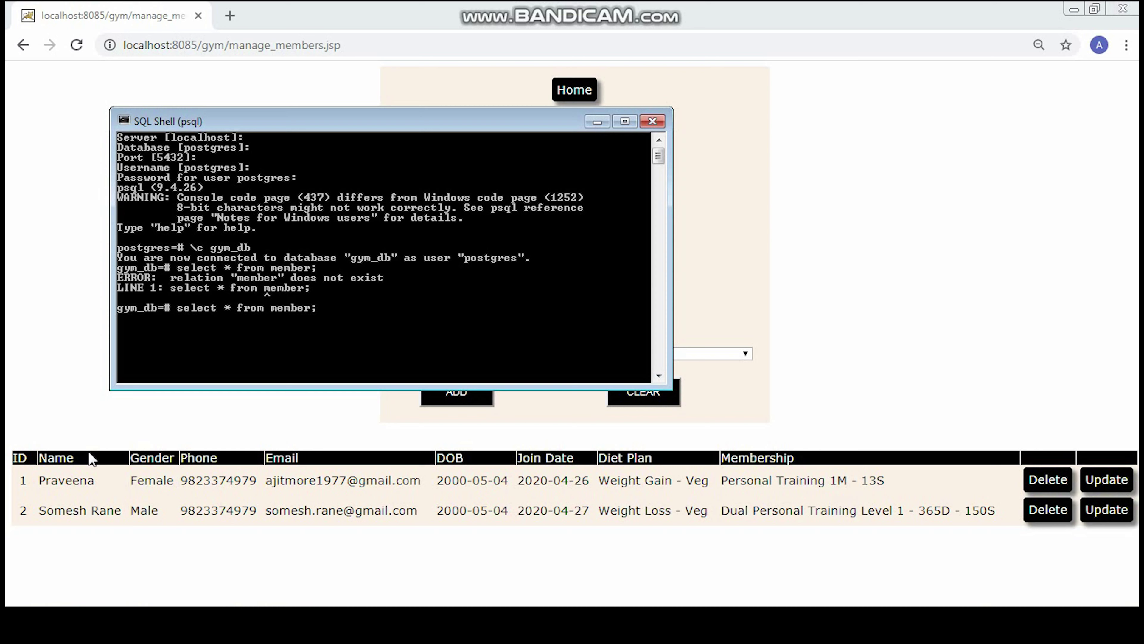
pyautogui.press('Left')
pyautogui.write('s')
pyautogui.press('Return')
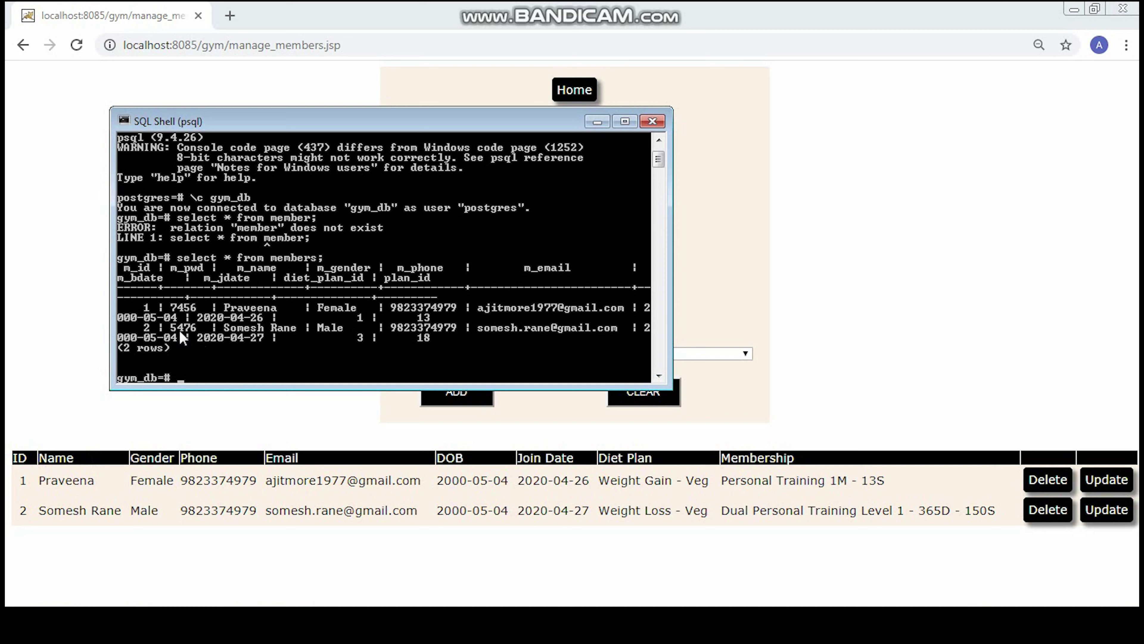
# Step: Log out of the admin account, sign back in, and open the KETO 7-Day Meal Plan diet page
pyautogui.click(221, 416)
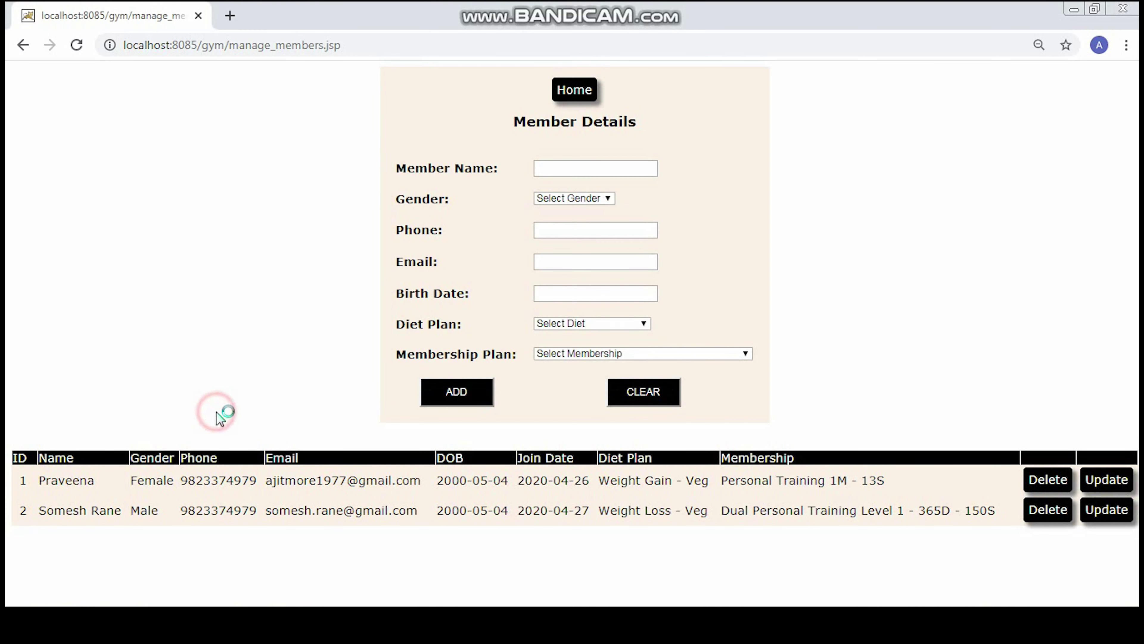
pyautogui.click(570, 92)
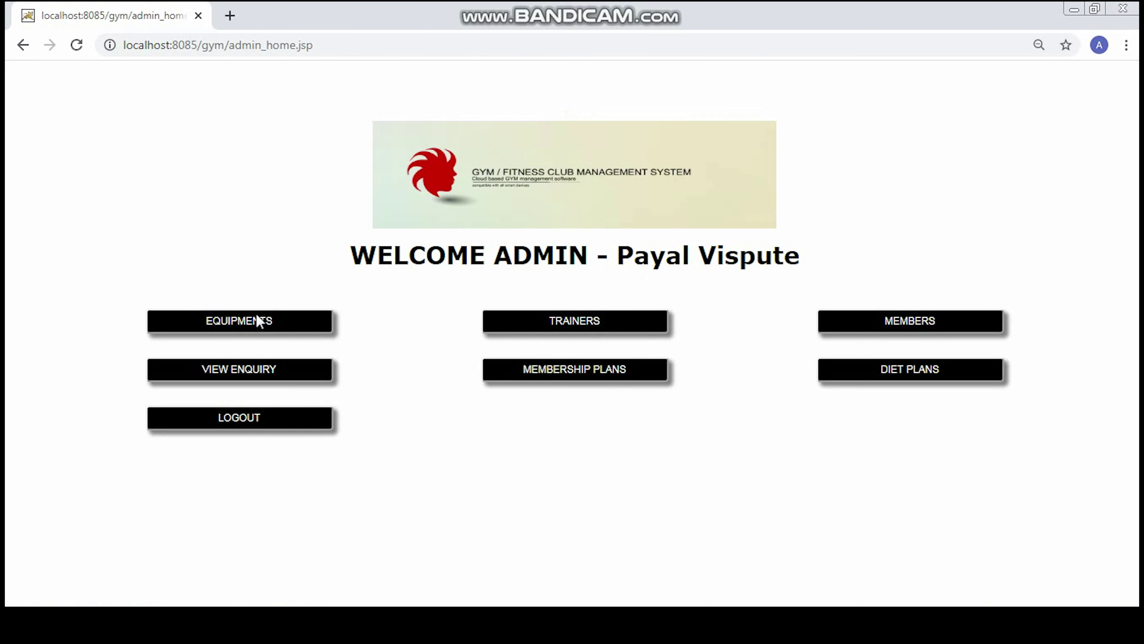
pyautogui.click(232, 427)
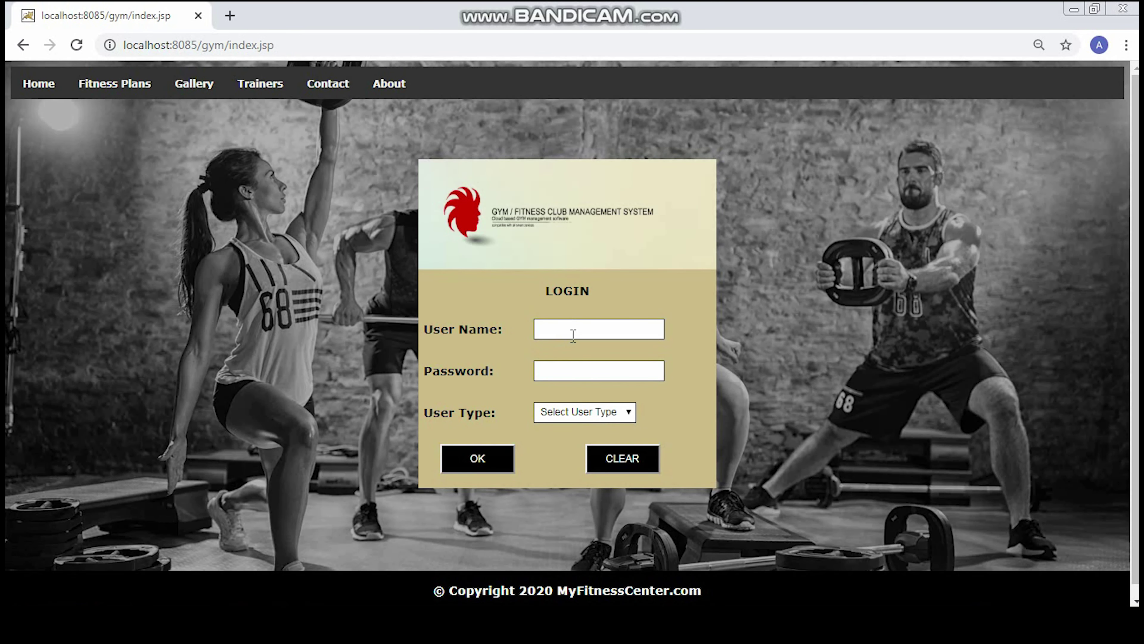
pyautogui.click(584, 331)
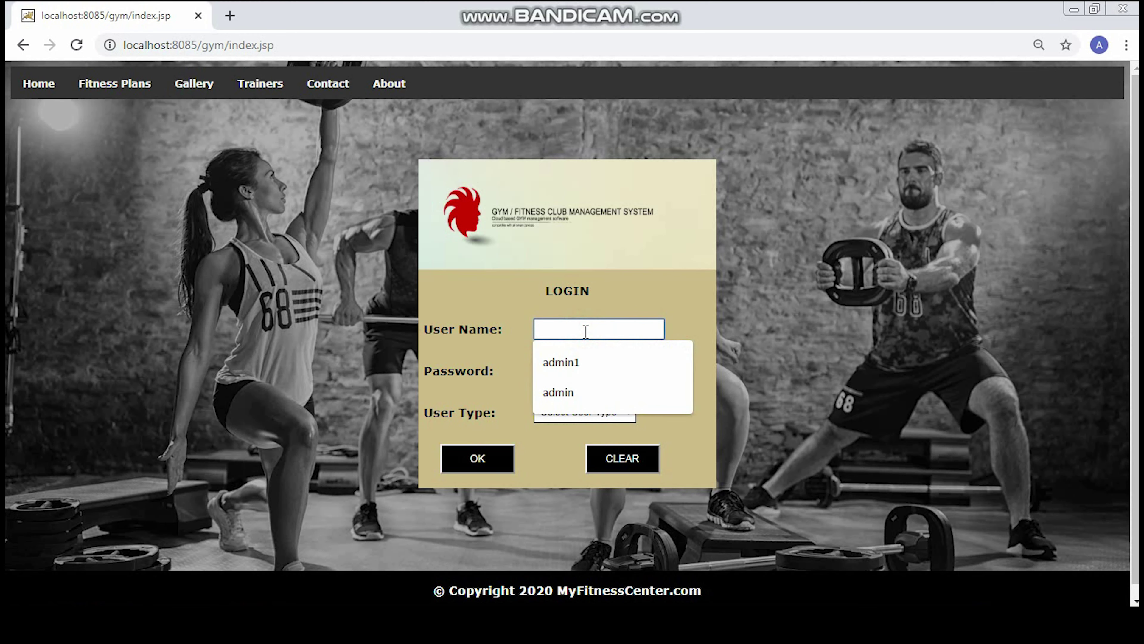
pyautogui.write('2')
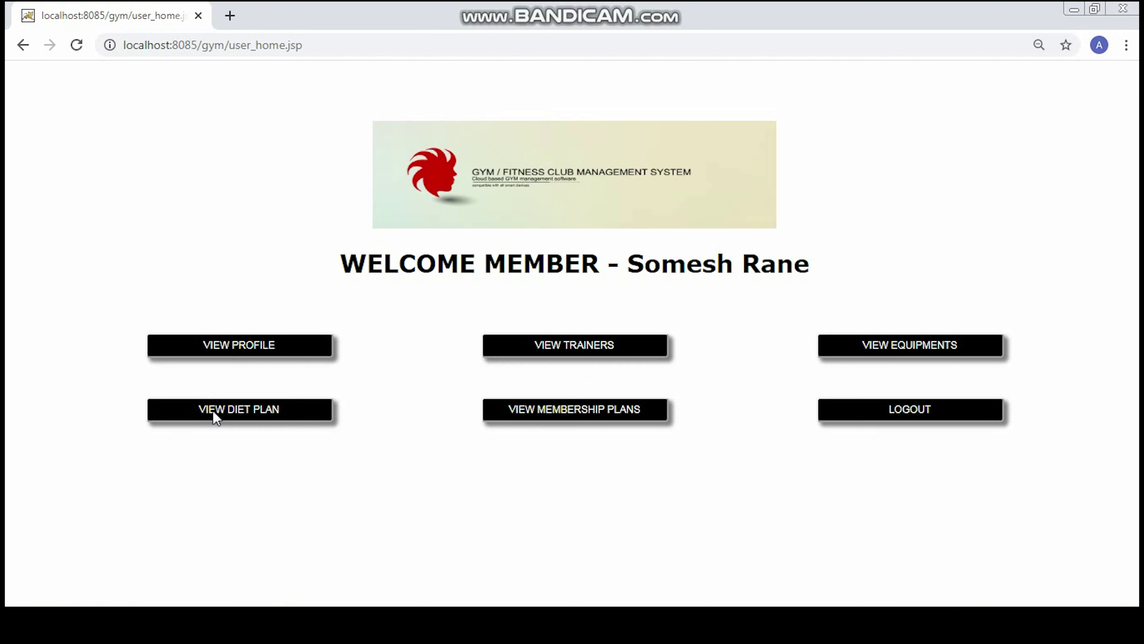
pyautogui.click(213, 411)
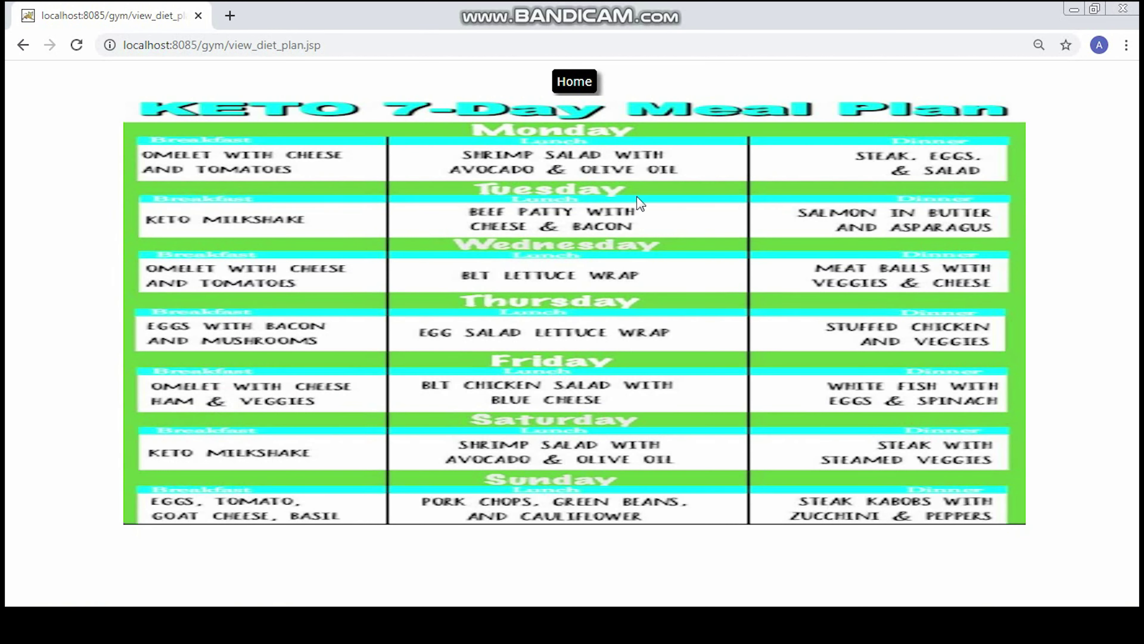